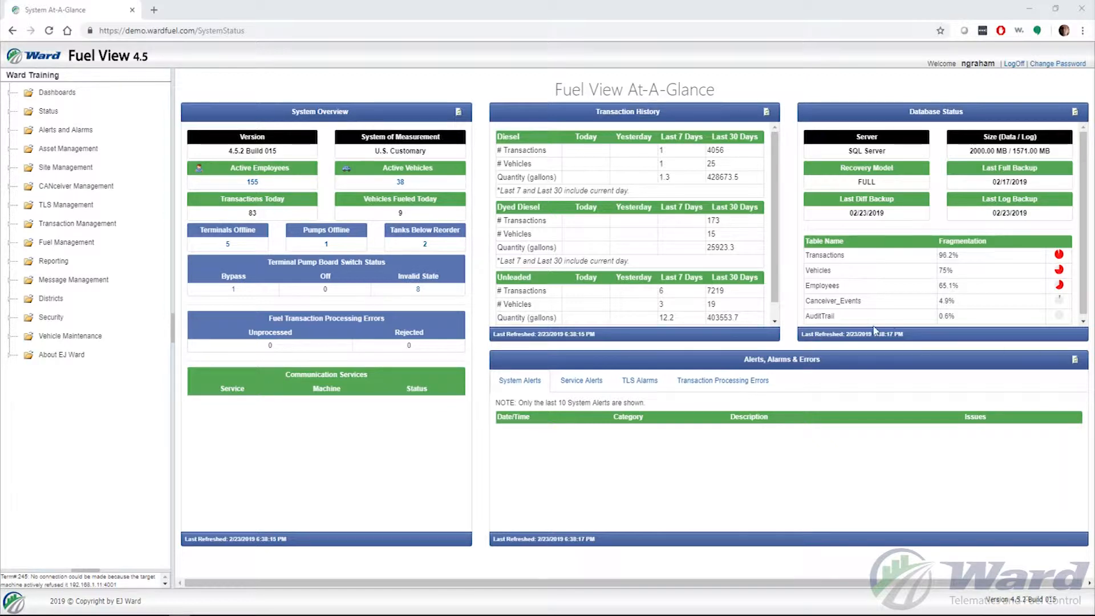
# Start a new terminal record under Site Management and set its terminal type to W4 IOT; 9600
pyautogui.click(66, 167)
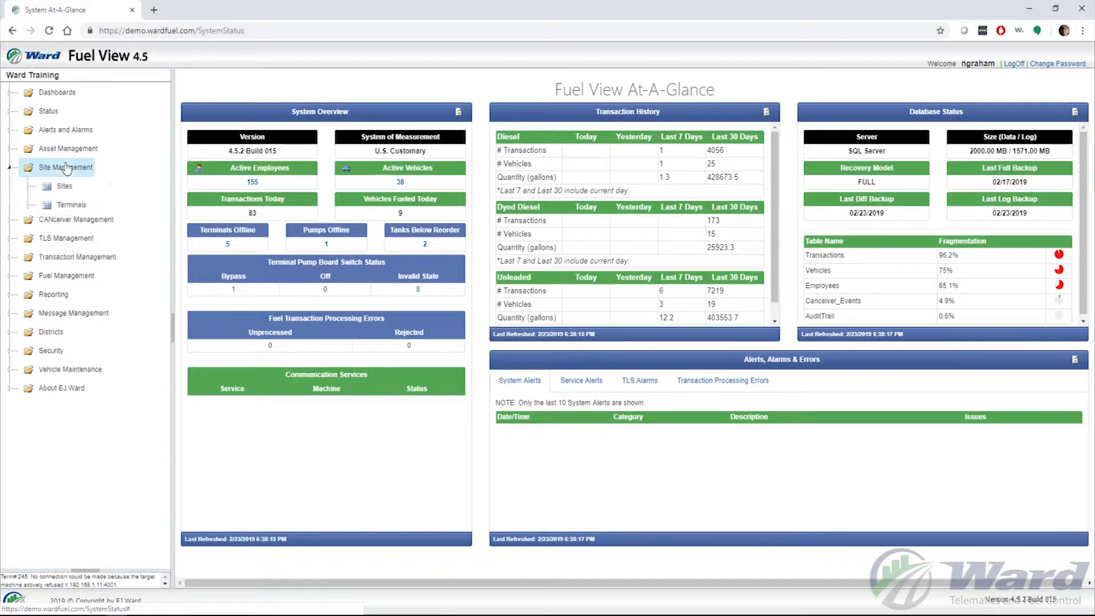
pyautogui.click(66, 209)
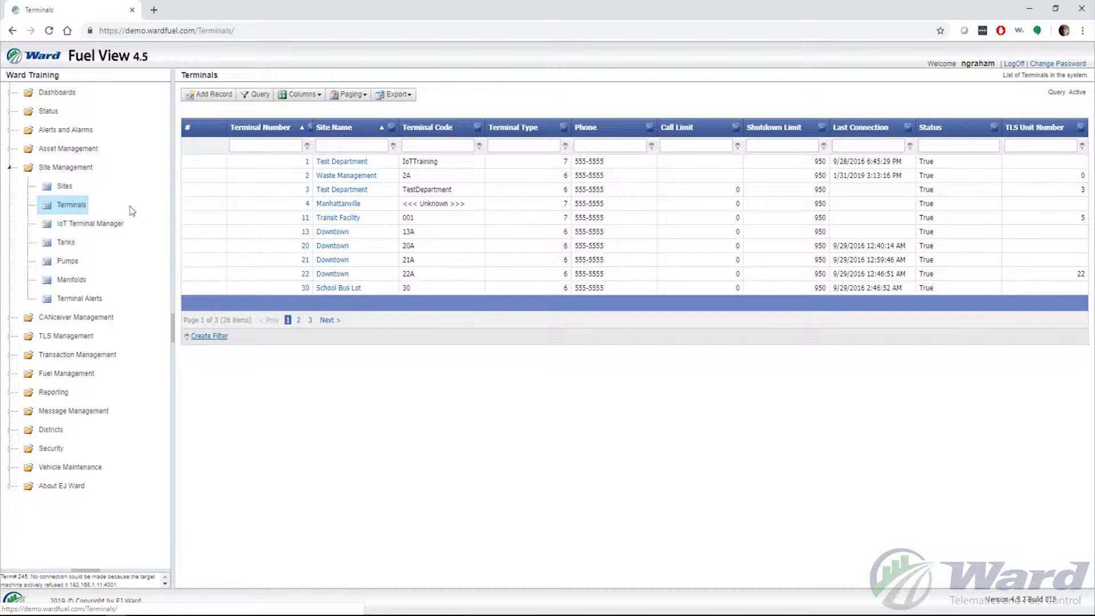
pyautogui.click(213, 98)
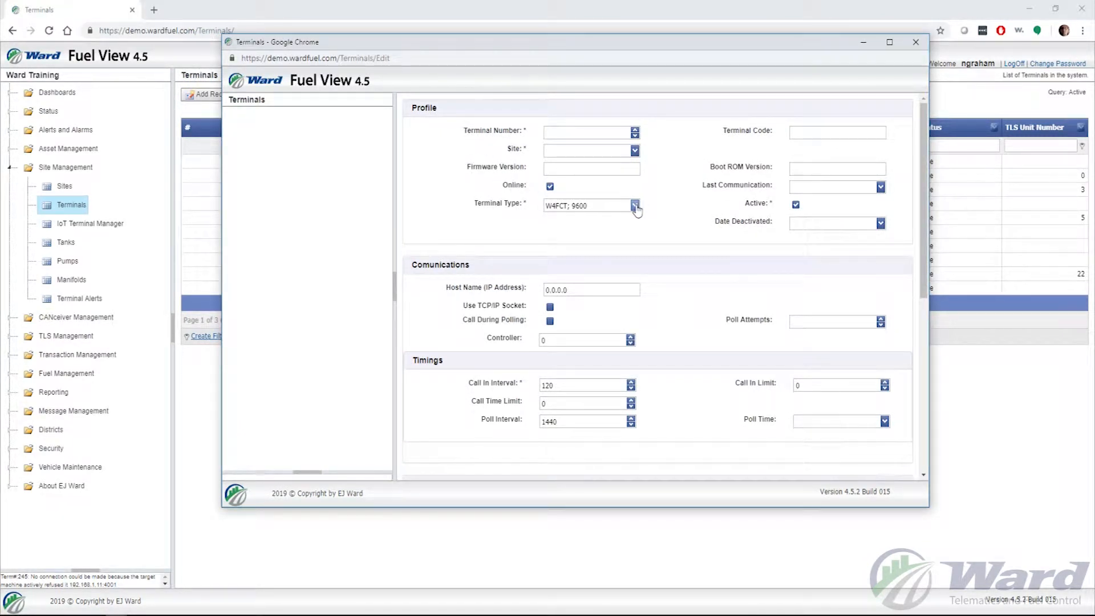
pyautogui.click(635, 205)
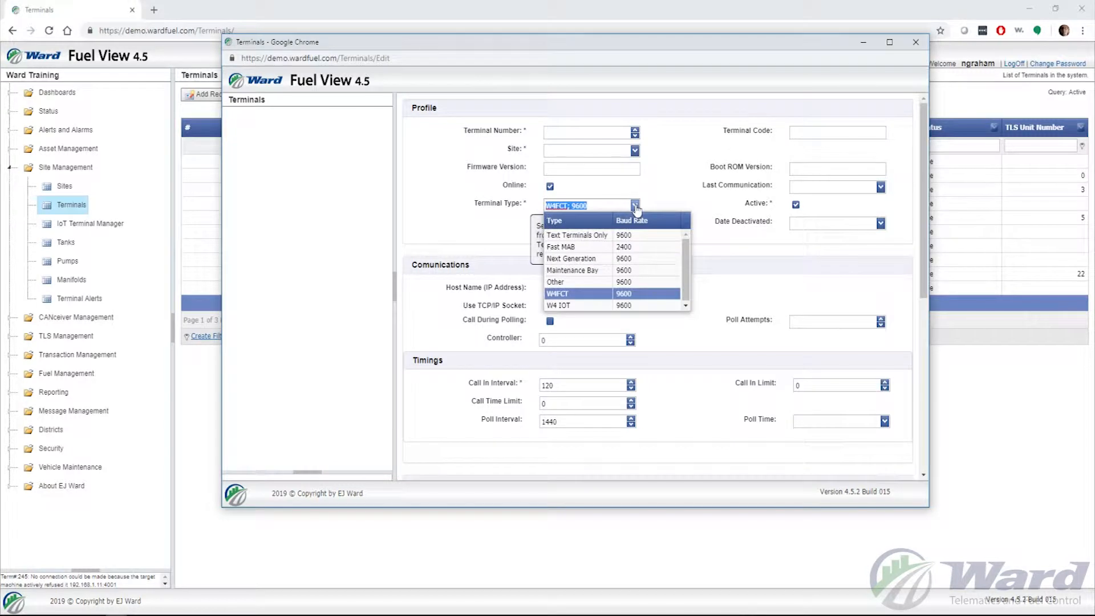
pyautogui.click(600, 305)
pyautogui.click(667, 207)
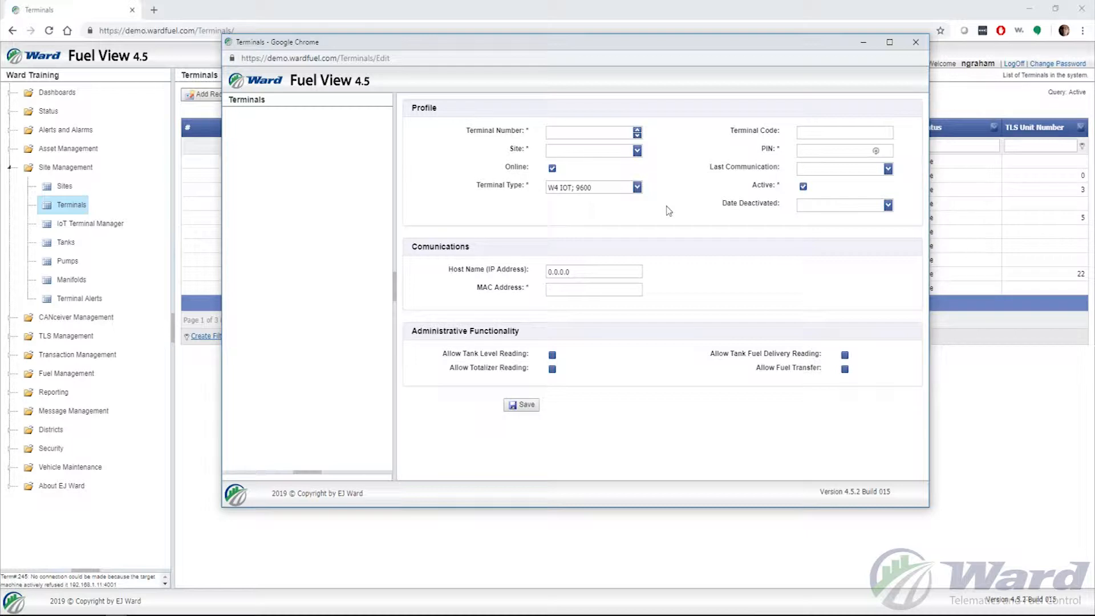
# Set the new terminal's number to 242, its code to Training and its site to Test Site 1
pyautogui.click(562, 132)
pyautogui.write('242')
pyautogui.click(678, 152)
pyautogui.click(835, 131)
pyautogui.write('Training')
pyautogui.click(637, 151)
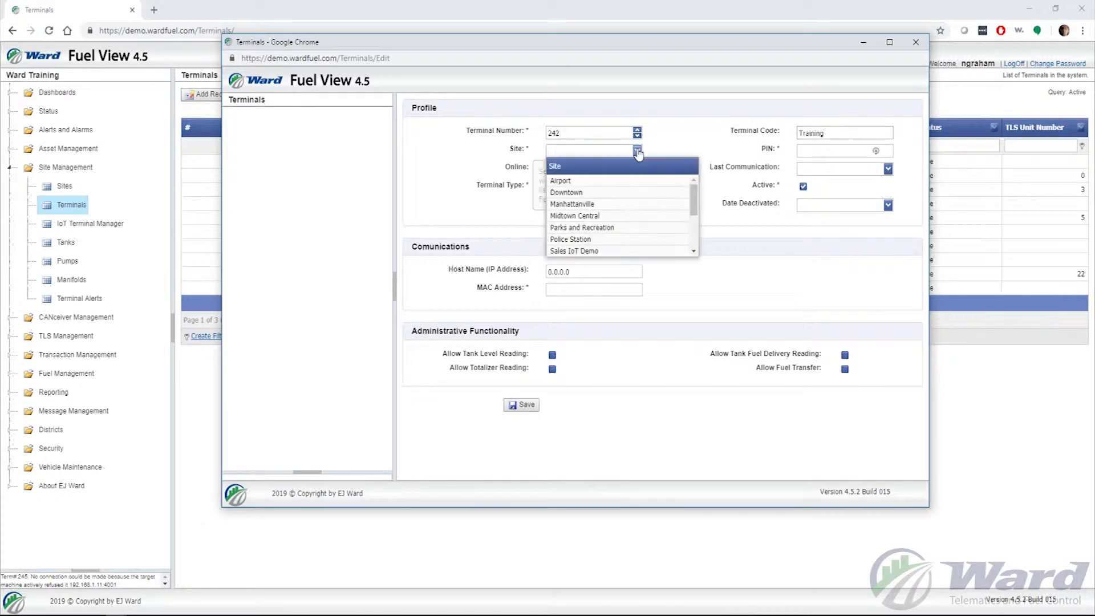
pyautogui.scroll(-3, 640, 197)
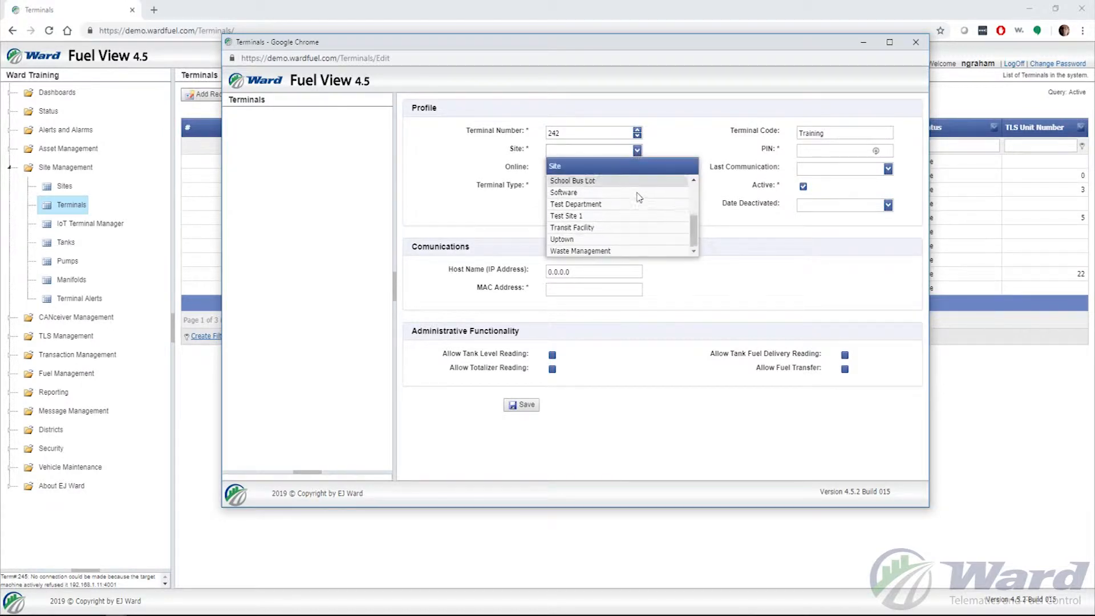
pyautogui.click(592, 216)
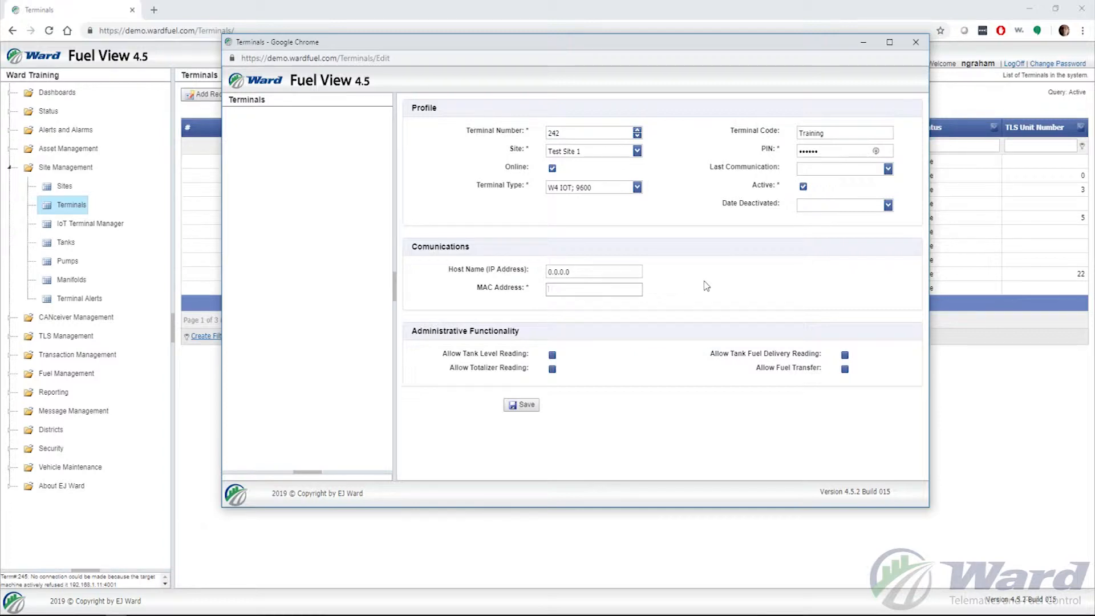
pyautogui.click(587, 271)
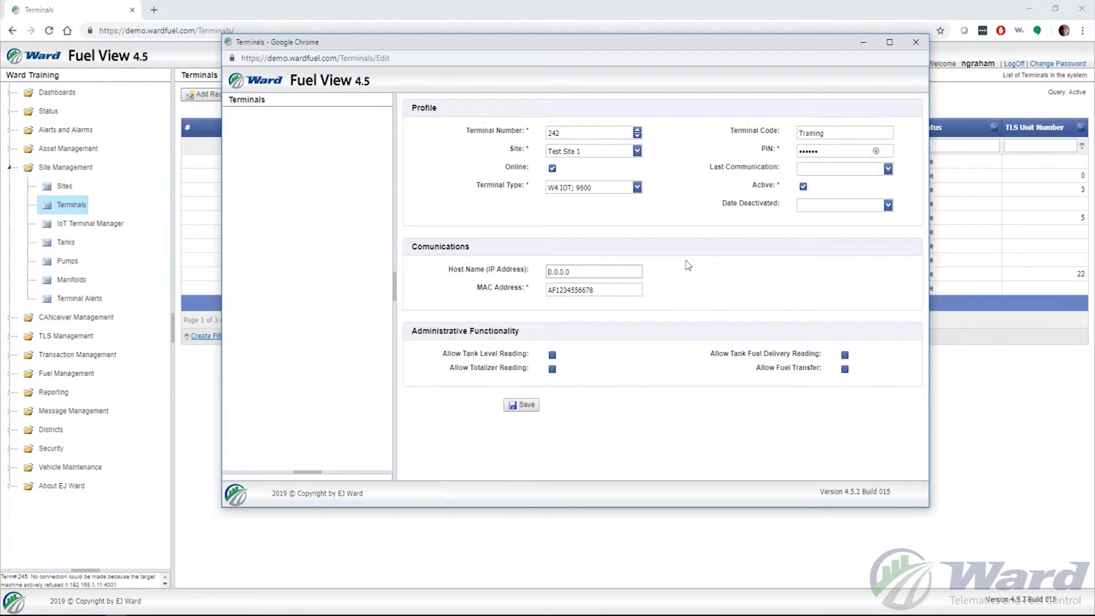
pyautogui.write('192.0.168.')
pyautogui.press('Delete')
pyautogui.write('2')
# Allow tank level reading, totalizer reading, tank fuel delivery reading and fuel transfer for the terminal, and try to save the record
pyautogui.click(552, 355)
pyautogui.click(552, 369)
pyautogui.click(845, 355)
pyautogui.click(845, 369)
pyautogui.click(525, 406)
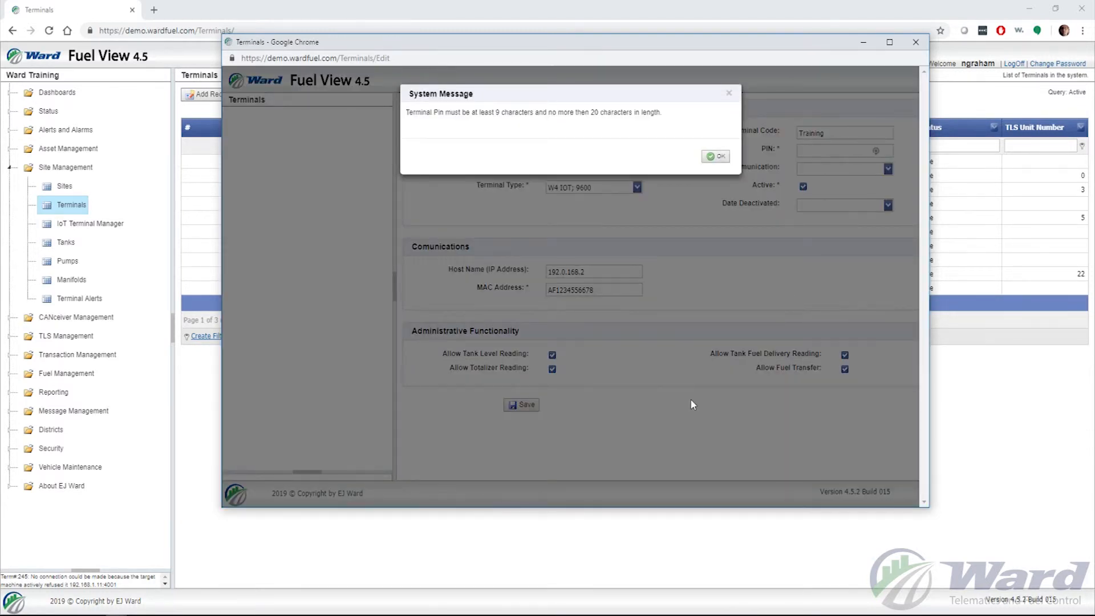
# Dismiss the system message, enter a nine-character terminal PIN and save the new terminal record
pyautogui.click(716, 156)
pyautogui.click(812, 151)
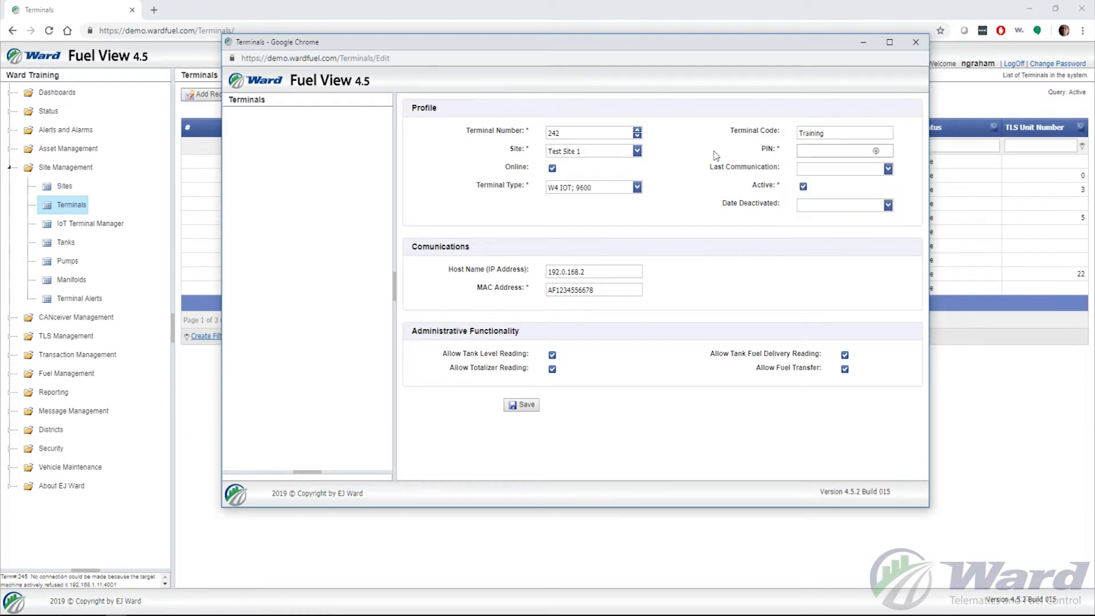
pyautogui.write('••••••')
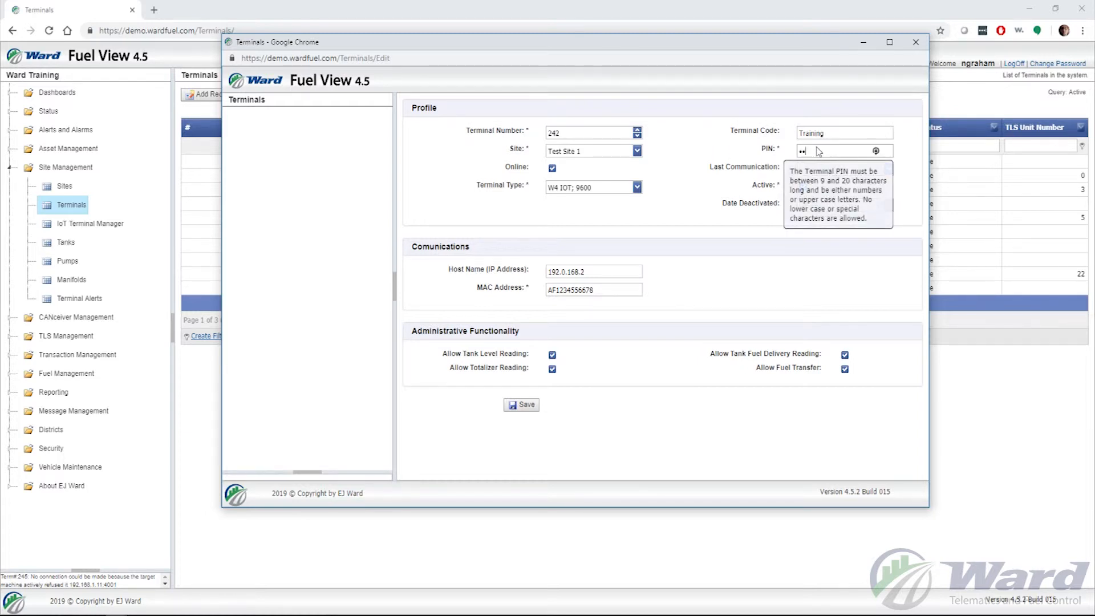
pyautogui.write('•••')
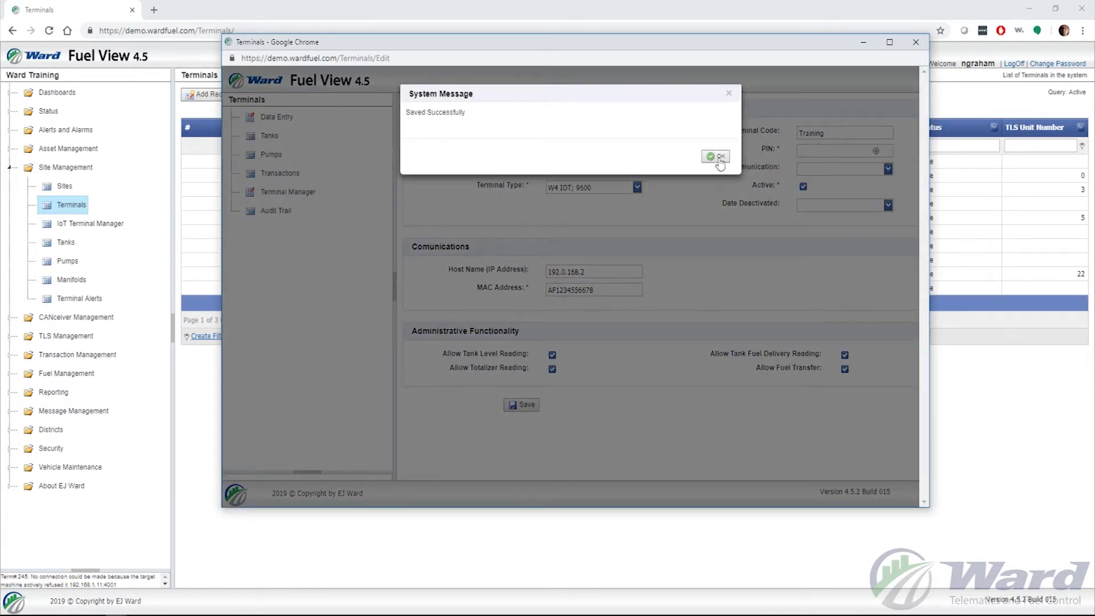
pyautogui.click(720, 158)
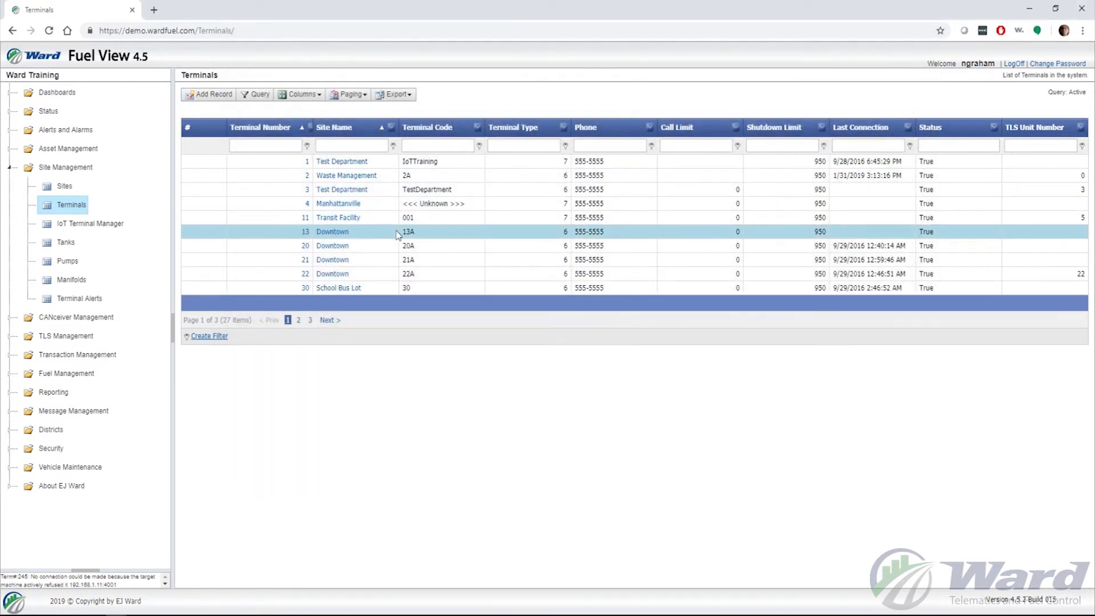
# Filter the terminals list by terminal number 242 and open the matching Test Site 1 record
pyautogui.click(283, 145)
pyautogui.write('242')
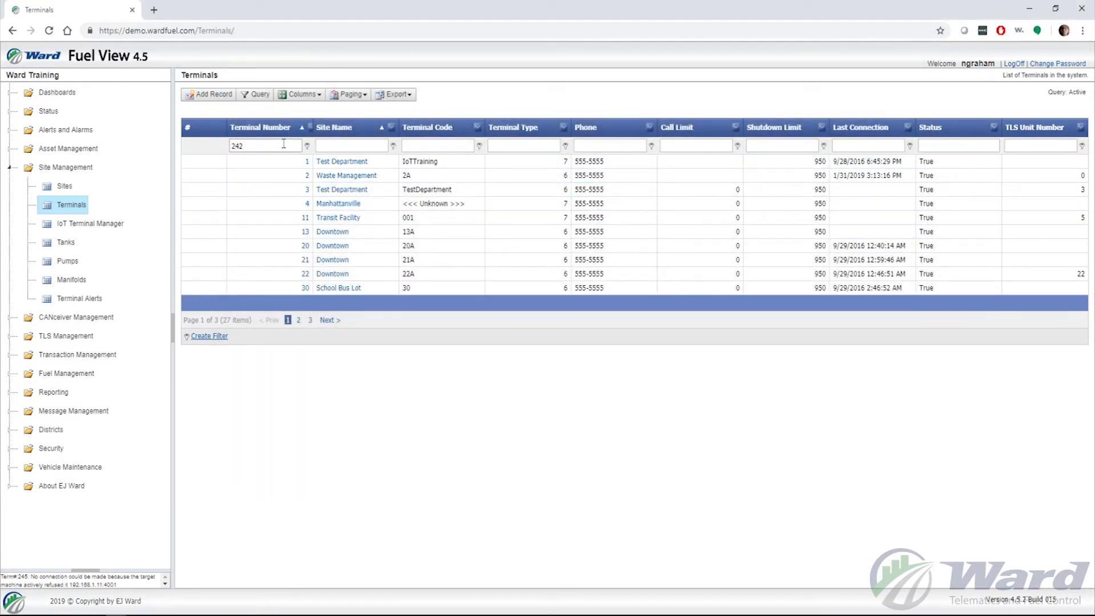
pyautogui.press('Return')
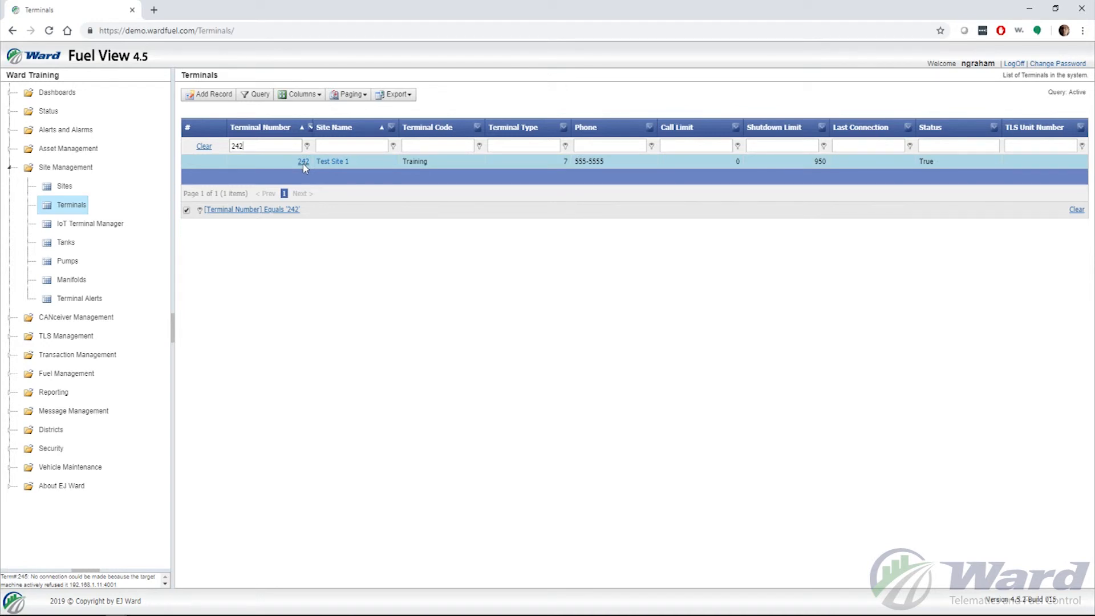
pyautogui.click(304, 163)
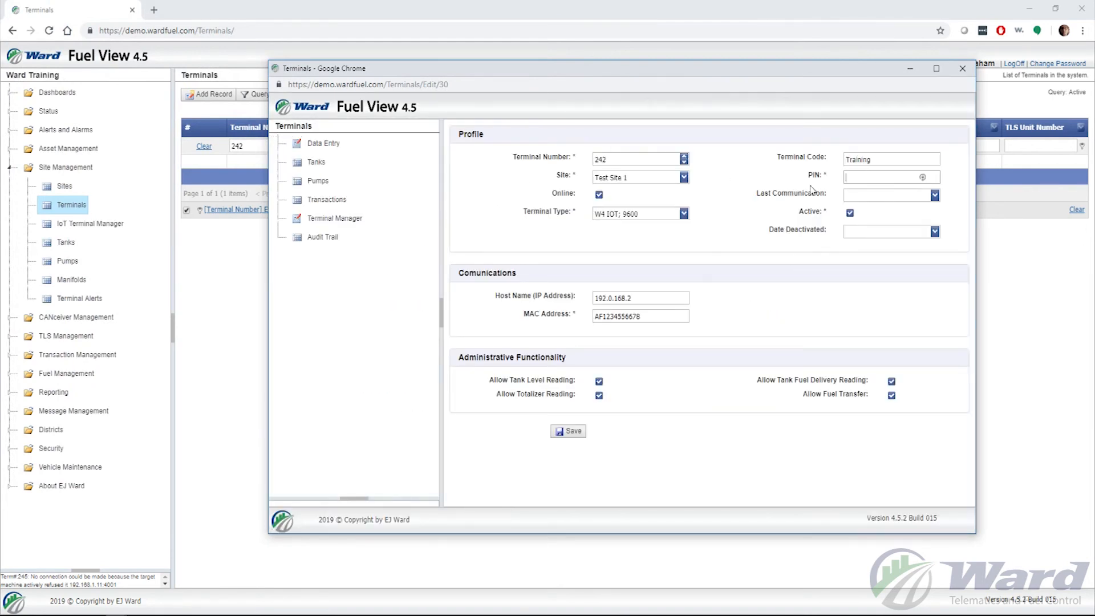
# Enter the terminal PIN again in the record for terminal 242 and save it
pyautogui.write('123456789')
pyautogui.click(568, 432)
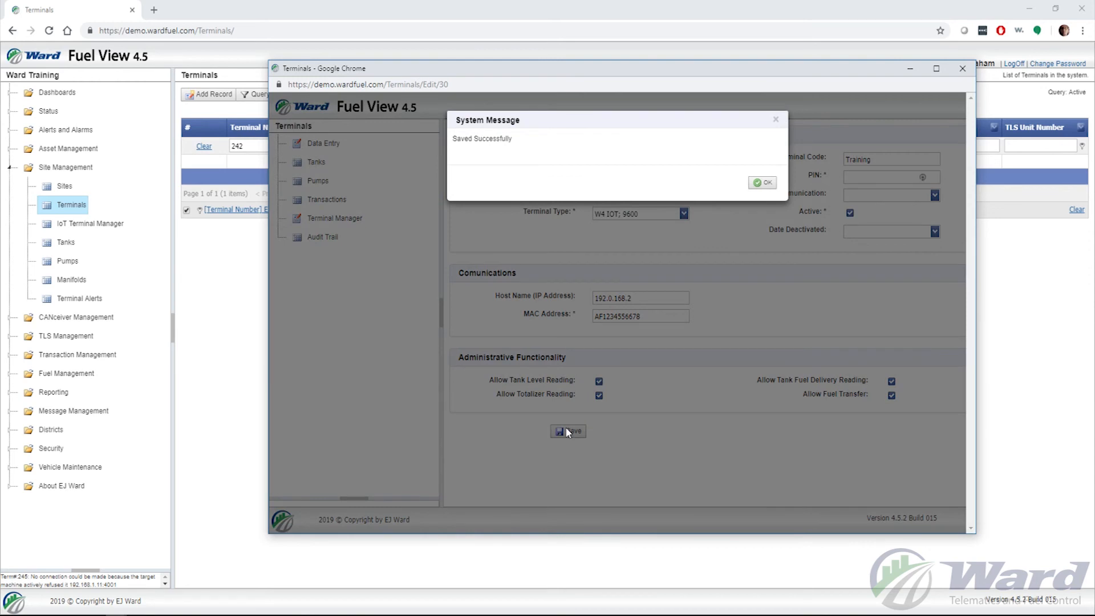
pyautogui.click(763, 182)
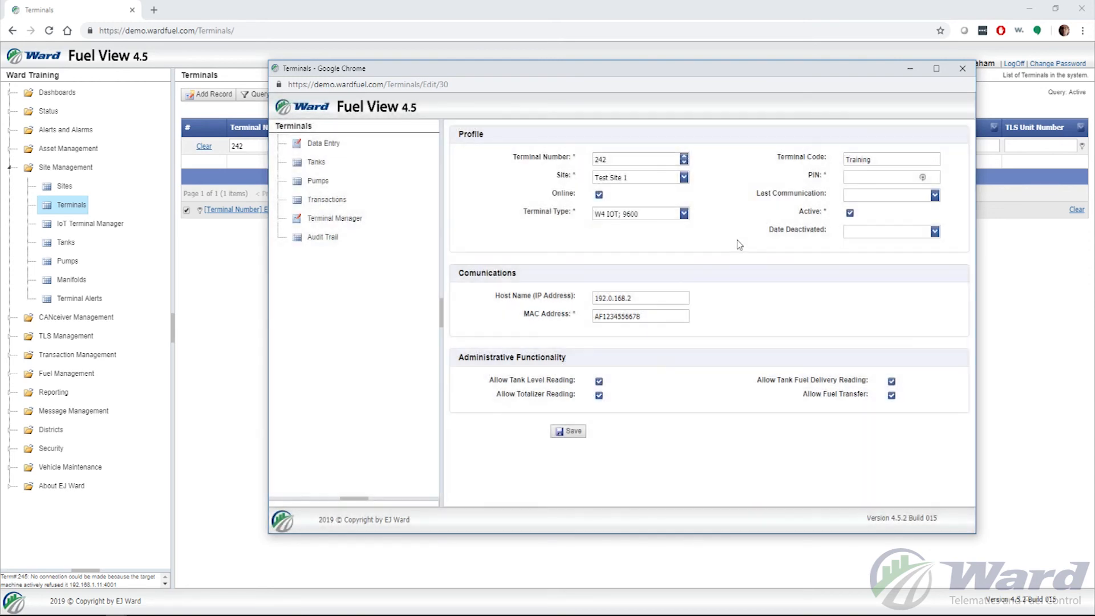